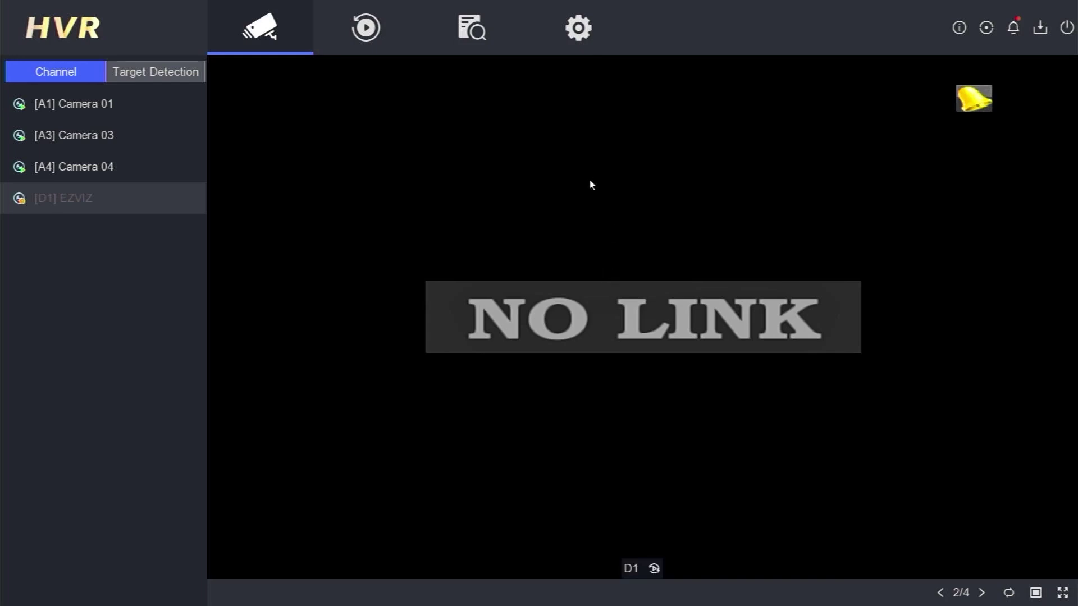
Review the recorder's General TCP/IP settings and confirm Hik-Connect shows online and bound under Platform Access
left_click(581, 28)
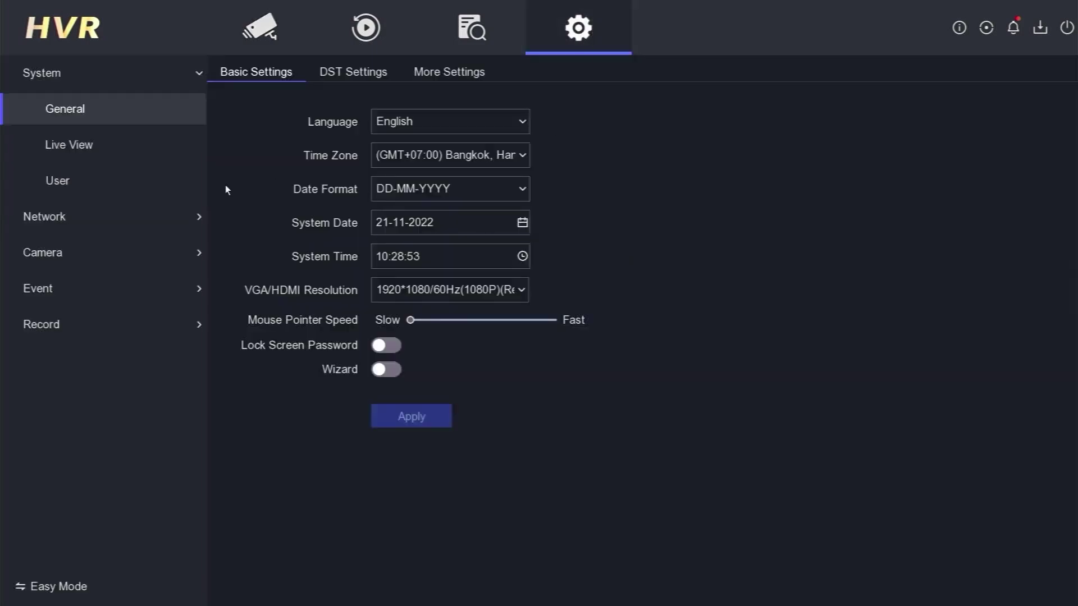
left_click(50, 220)
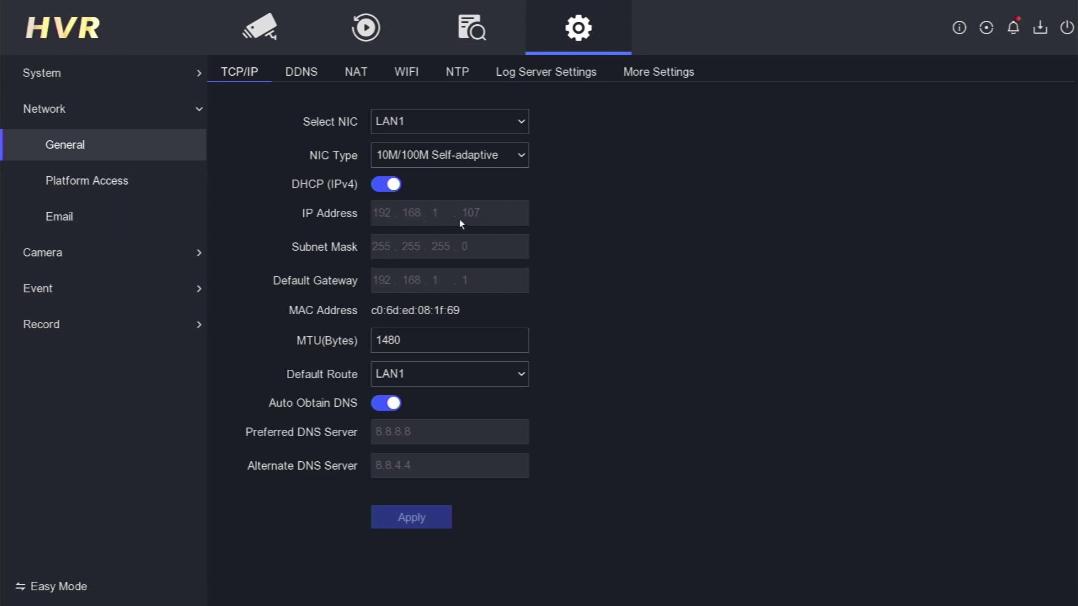
left_click(93, 187)
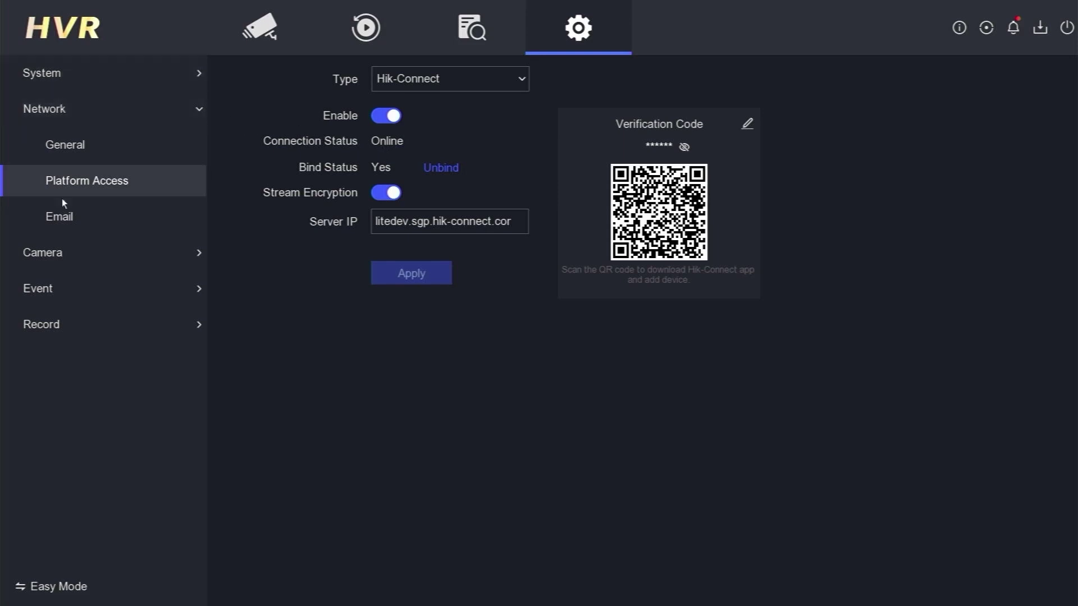
Check Camera 01's display settings and the Added Device List, then return to Network General TCP/IP
left_click(56, 266)
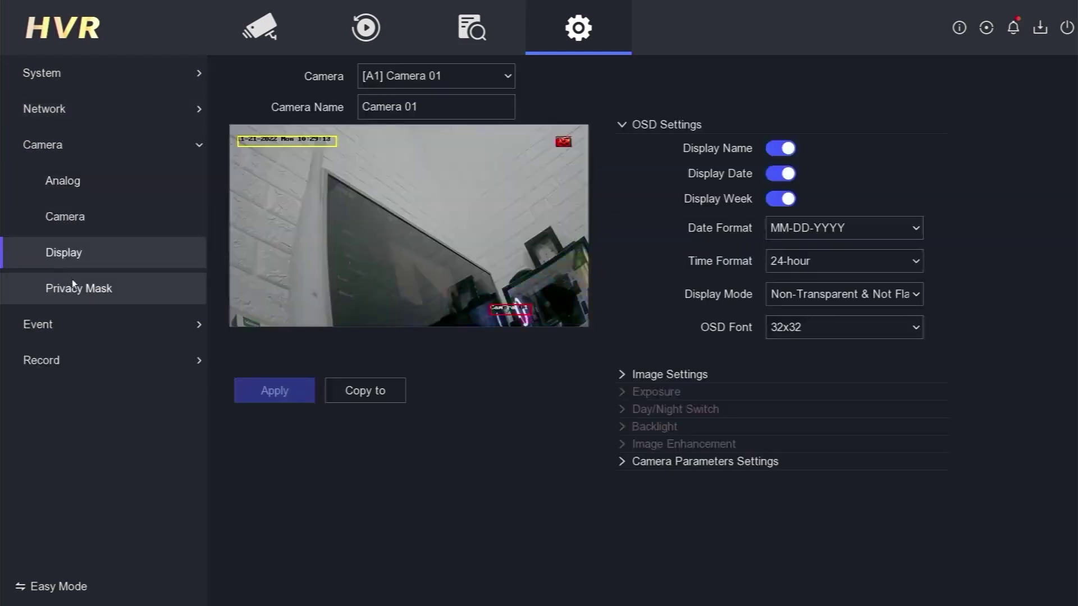
left_click(81, 217)
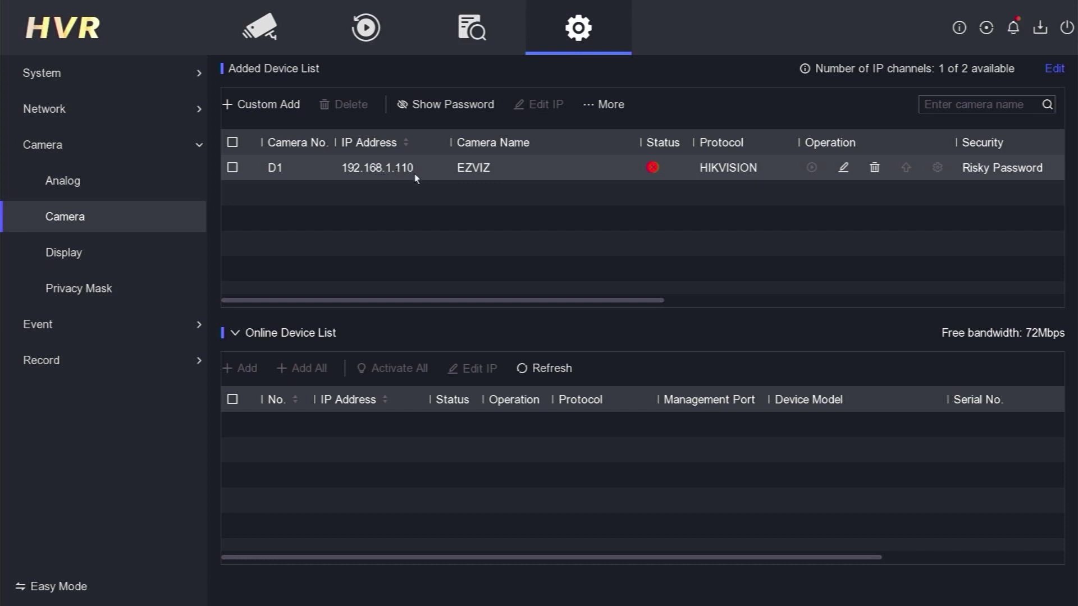
left_click(58, 95)
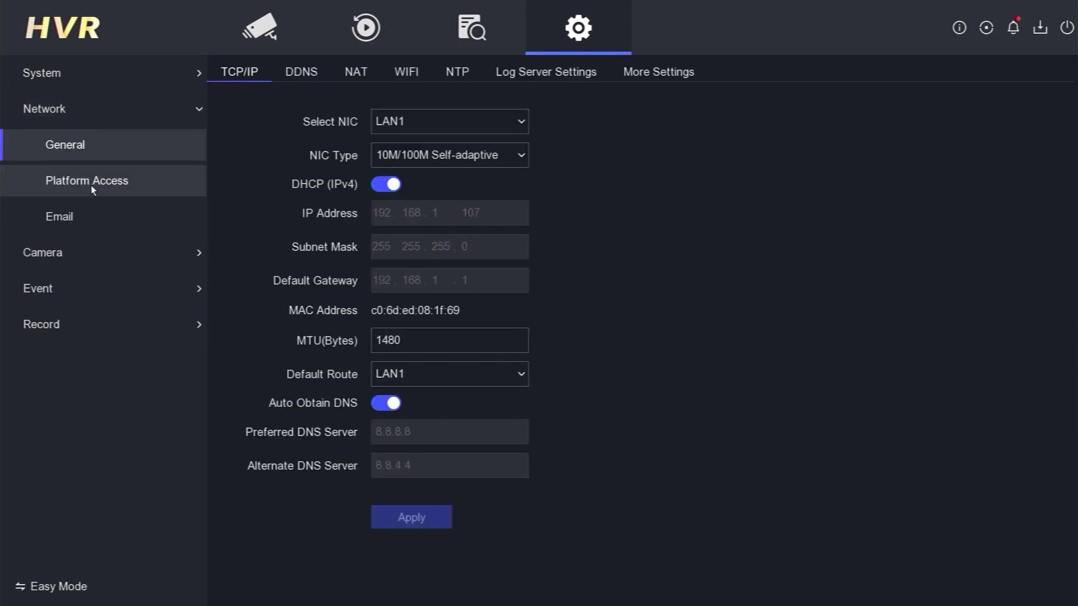
Check channel A2's IP type and the unreachable added camera, then bring up SADP
left_click(59, 253)
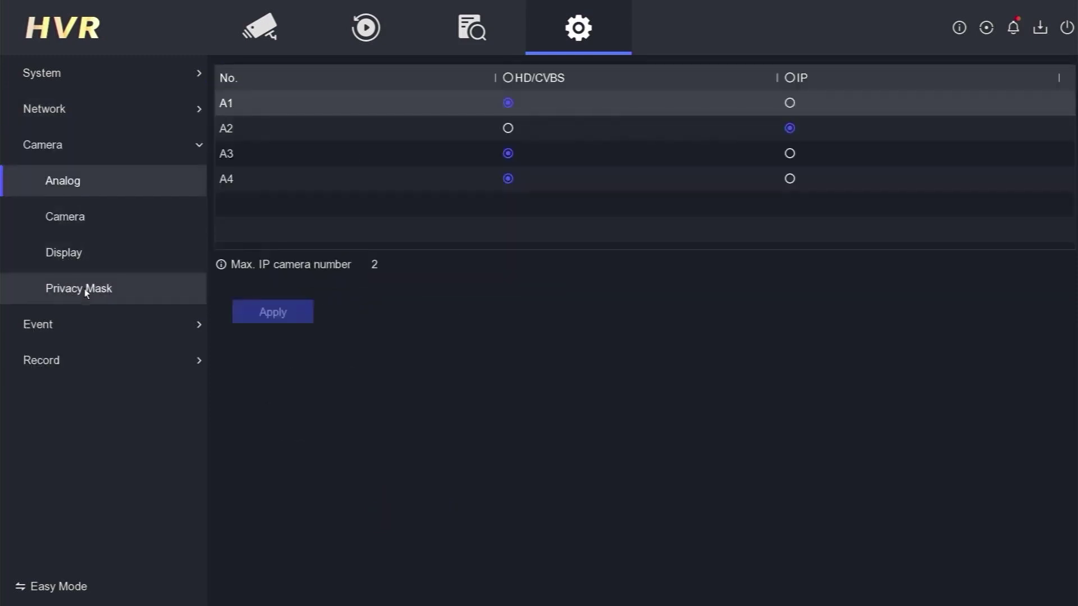
left_click(78, 221)
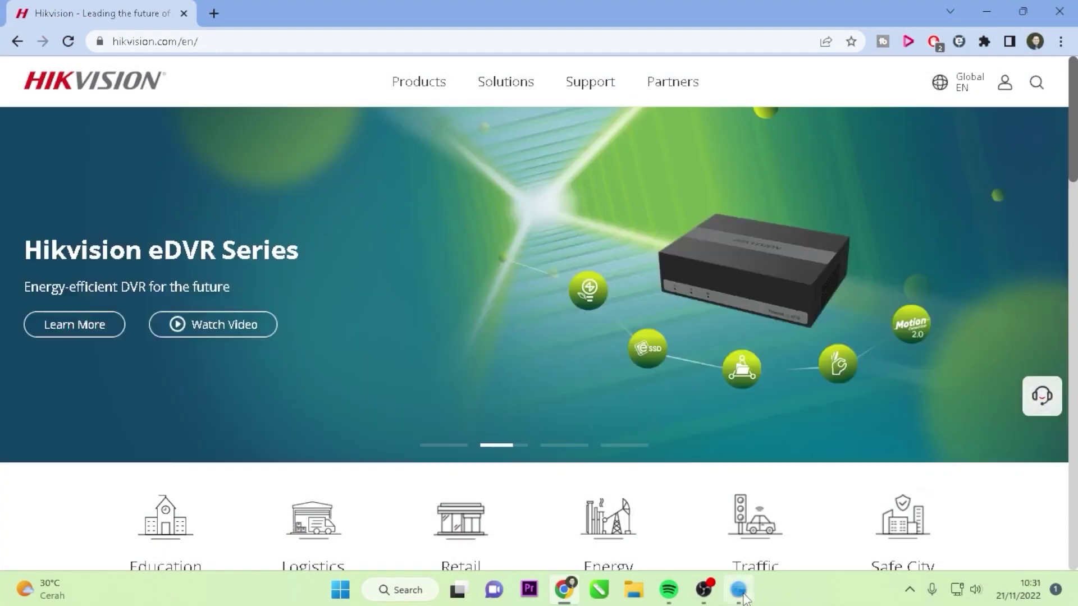
left_click(740, 590)
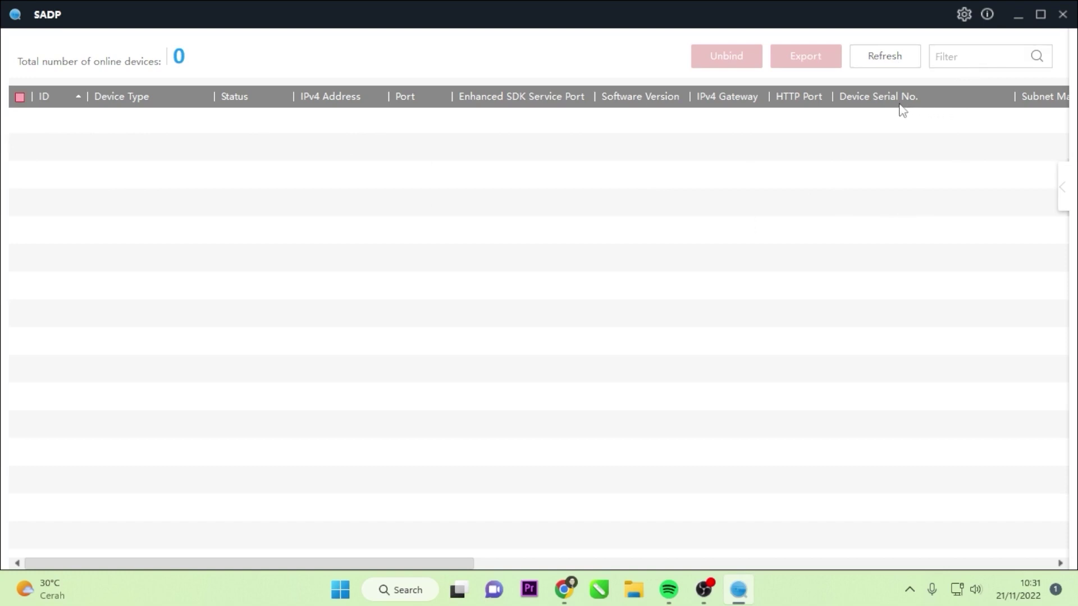
Minimize the empty SADP window and open a new blank Chrome tab
left_click(1019, 15)
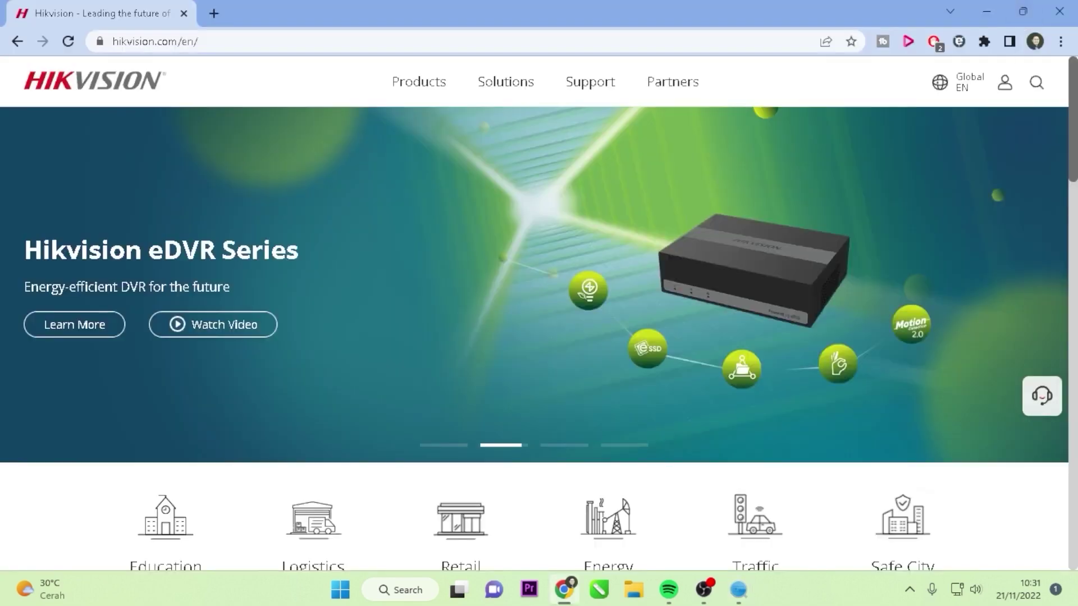
left_click(214, 12)
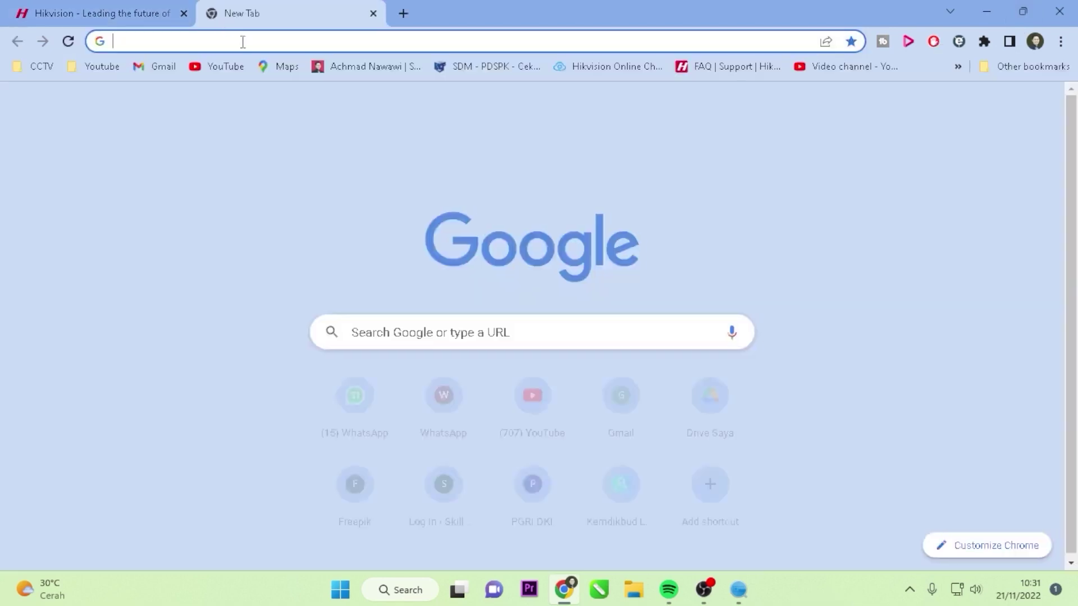
type("192.168.1.1")
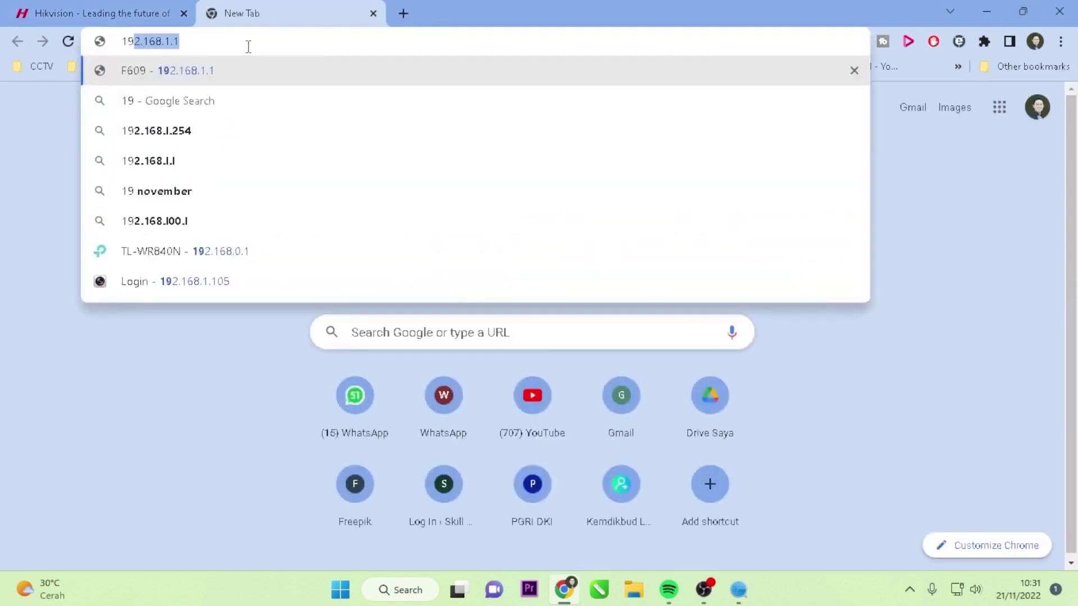
Load the router page at 192.168.1.1 and log in with the admin credentials
key("Return")
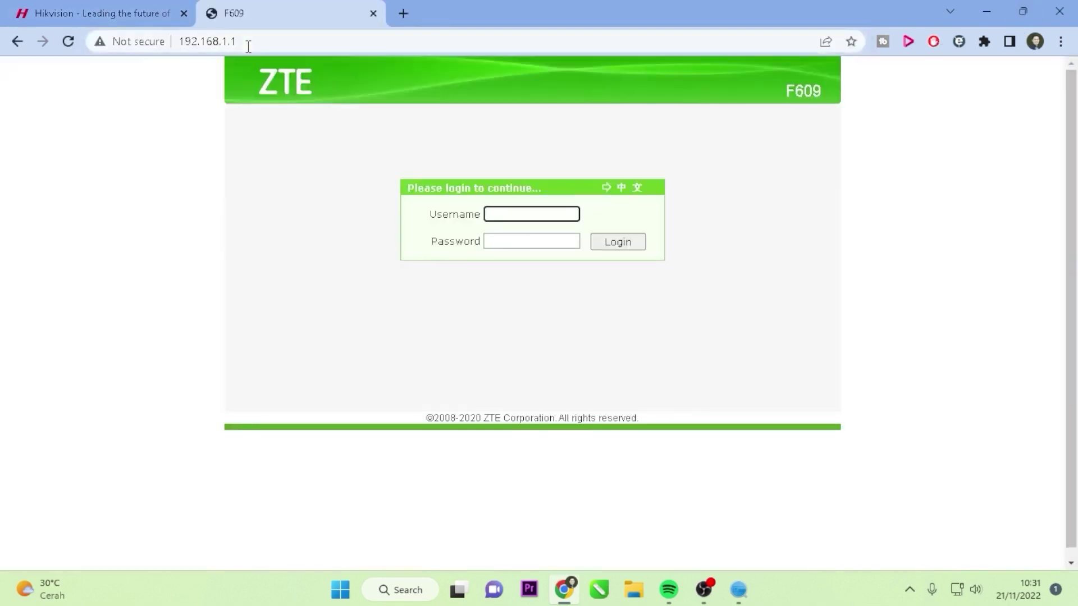
type("admin")
key("Tab")
type("adminpassword")
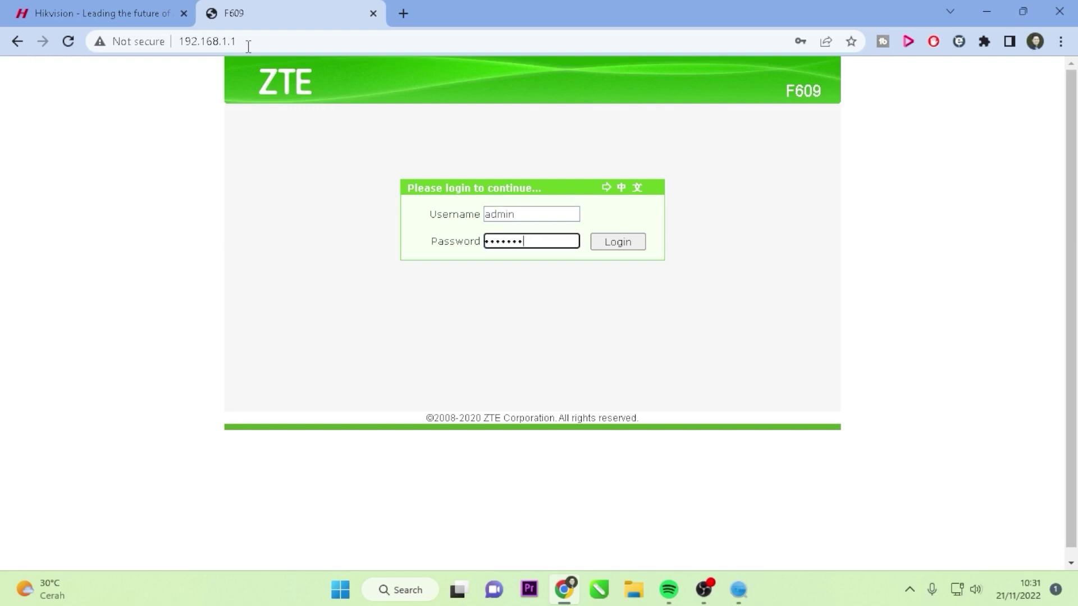
key("Return")
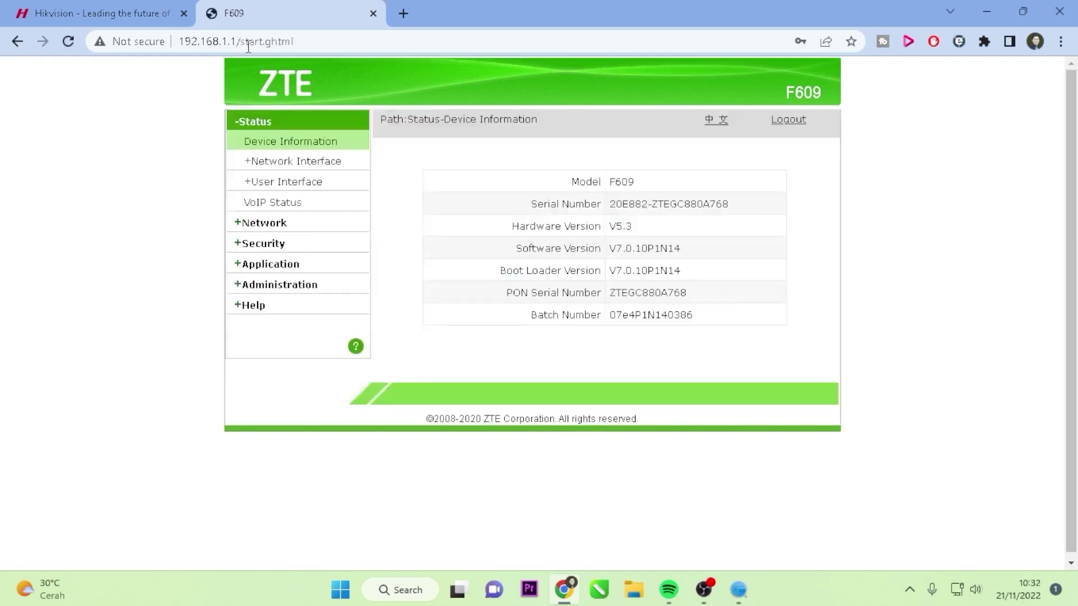
Uncheck Enable LAN-LAN Isolation under Network > LAN and submit the change
left_click(265, 223)
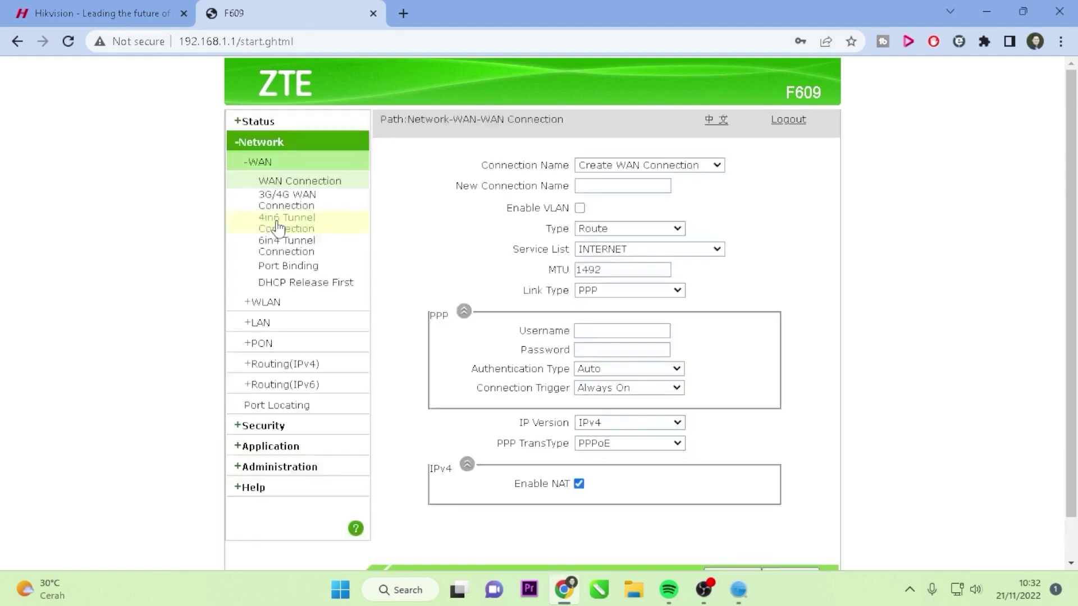
left_click(259, 322)
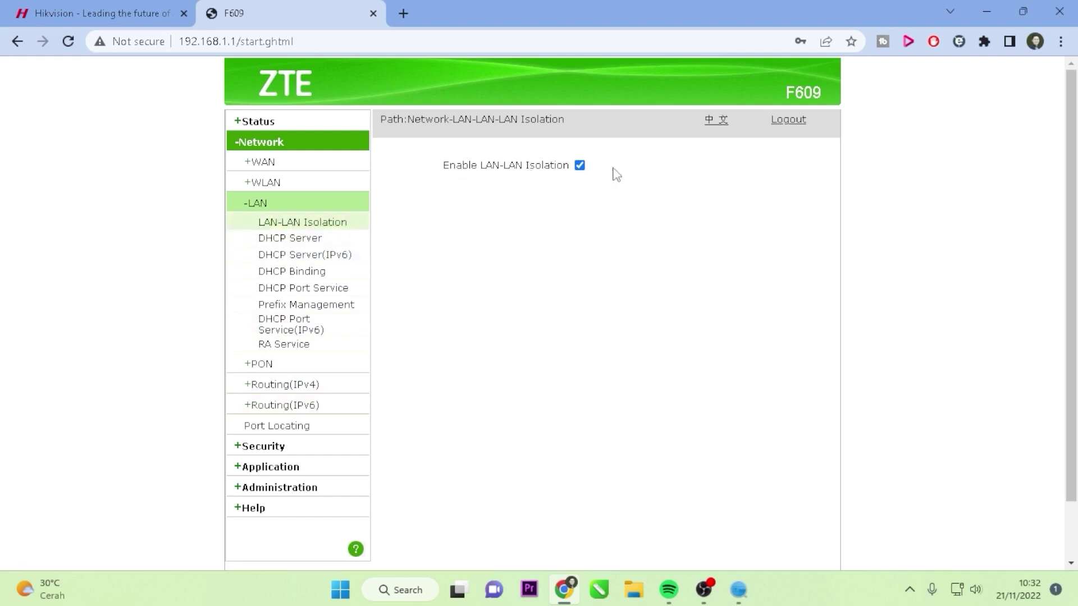
left_click(579, 165)
scroll(639, 245, "down", 2)
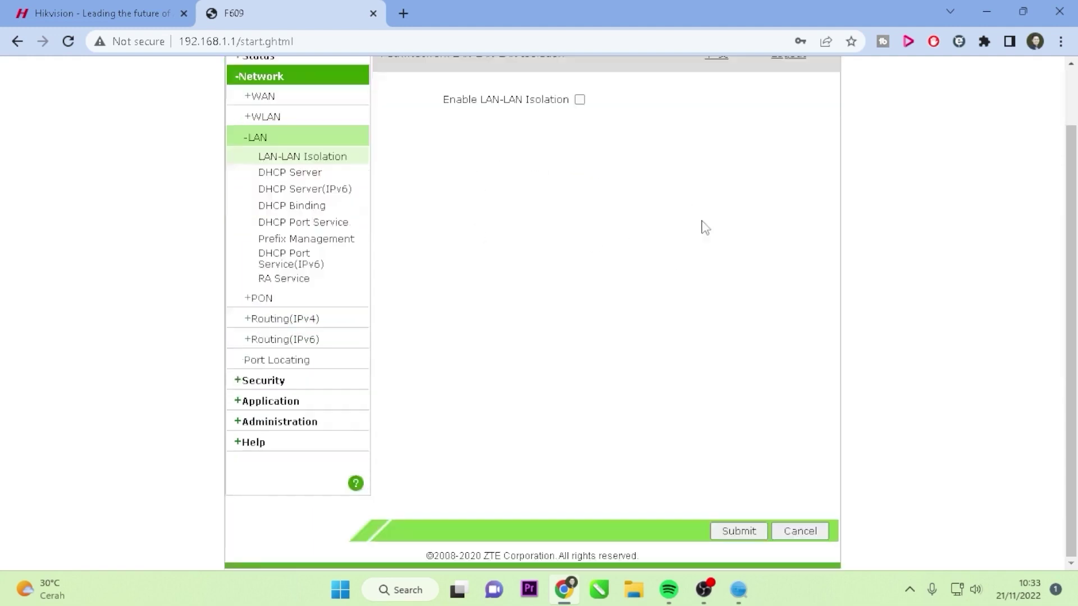
left_click(739, 531)
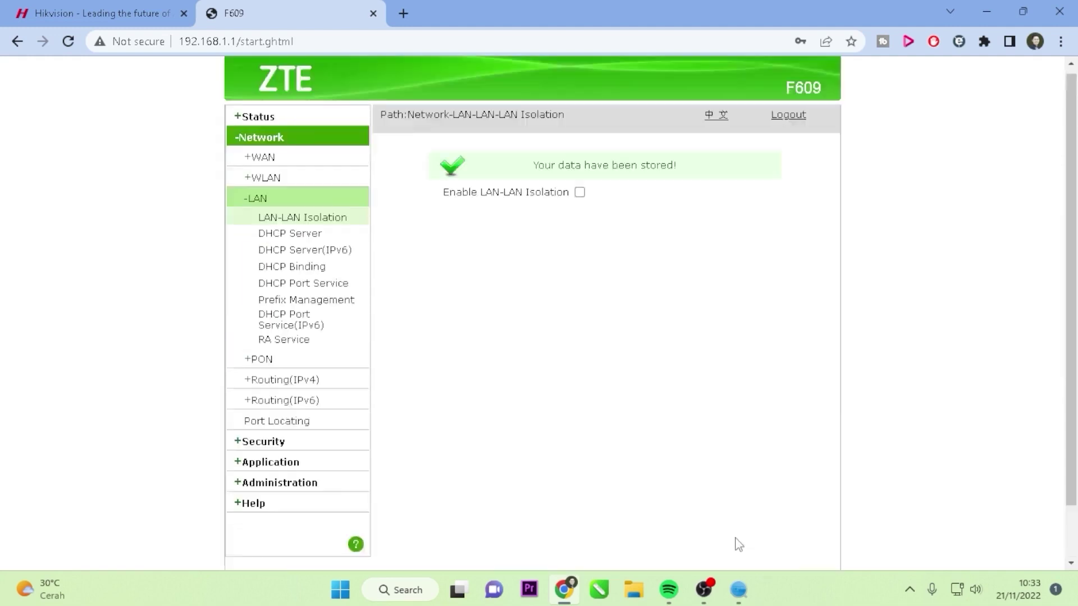
scroll(638, 296, "down", 2)
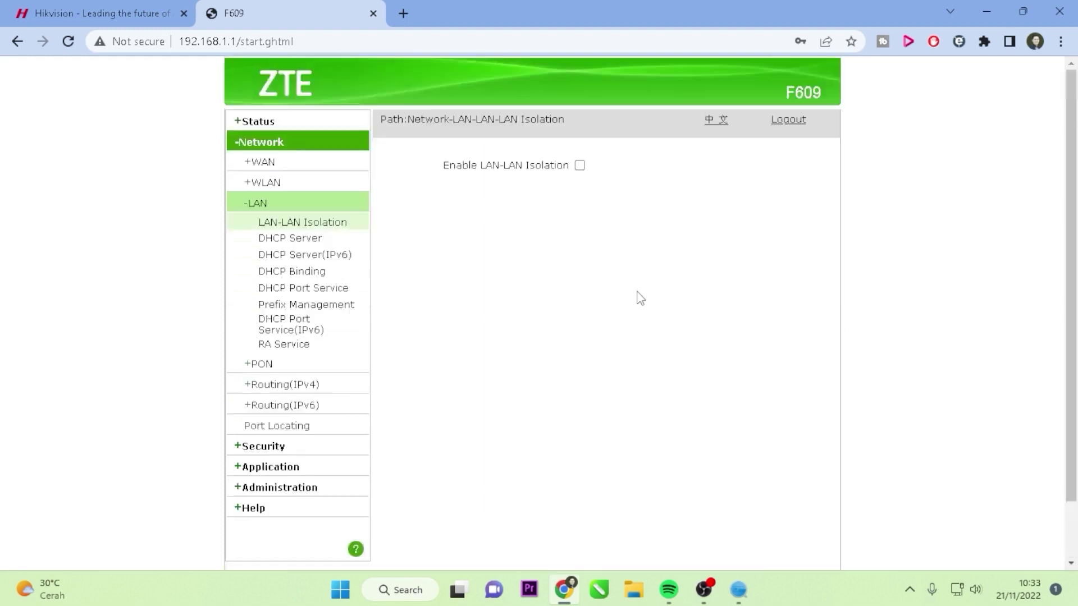
scroll(638, 297, "down", 2)
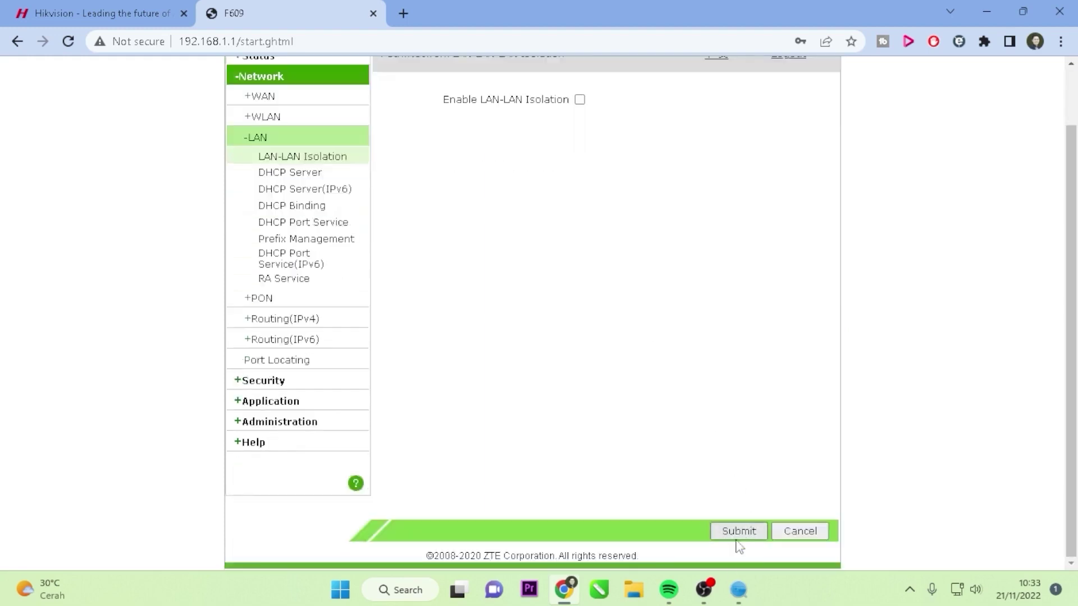
Bring back SADP and review the two now-listed devices, the NVR and the camera
left_click(738, 589)
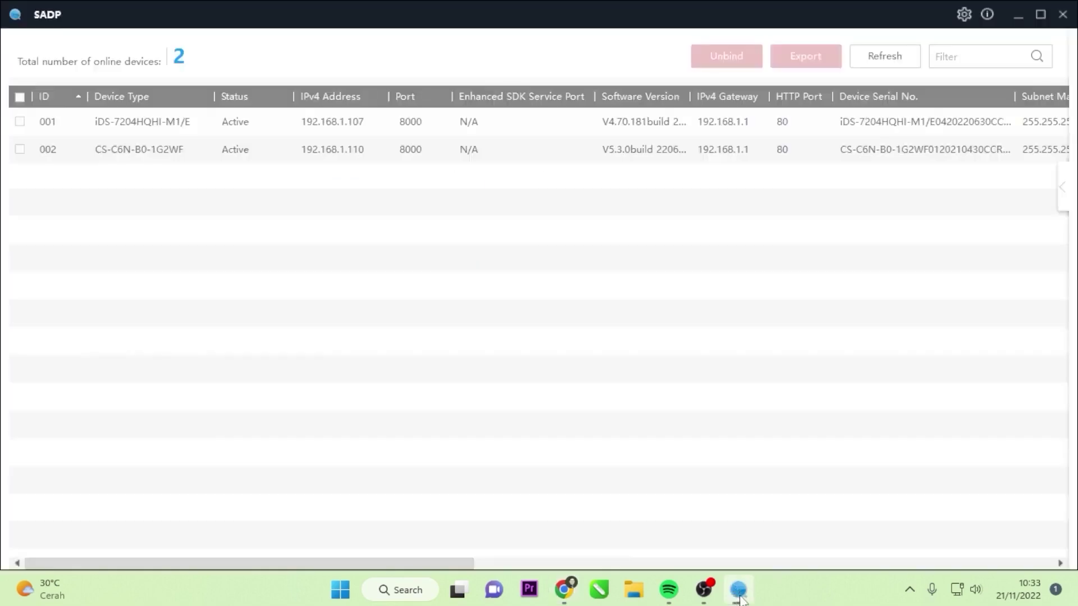
left_click(155, 126)
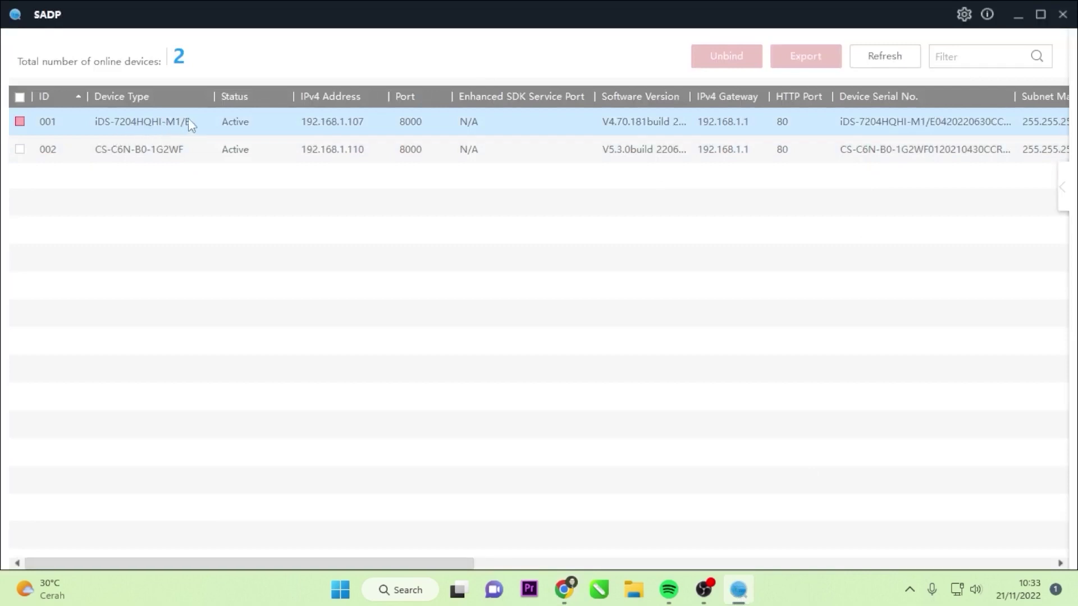
left_click(147, 148)
left_click(927, 121)
Minimize SADP and switch to the Hikvision HVR tab listing EZVIZ at 192.168.1.110 online
left_click(1017, 14)
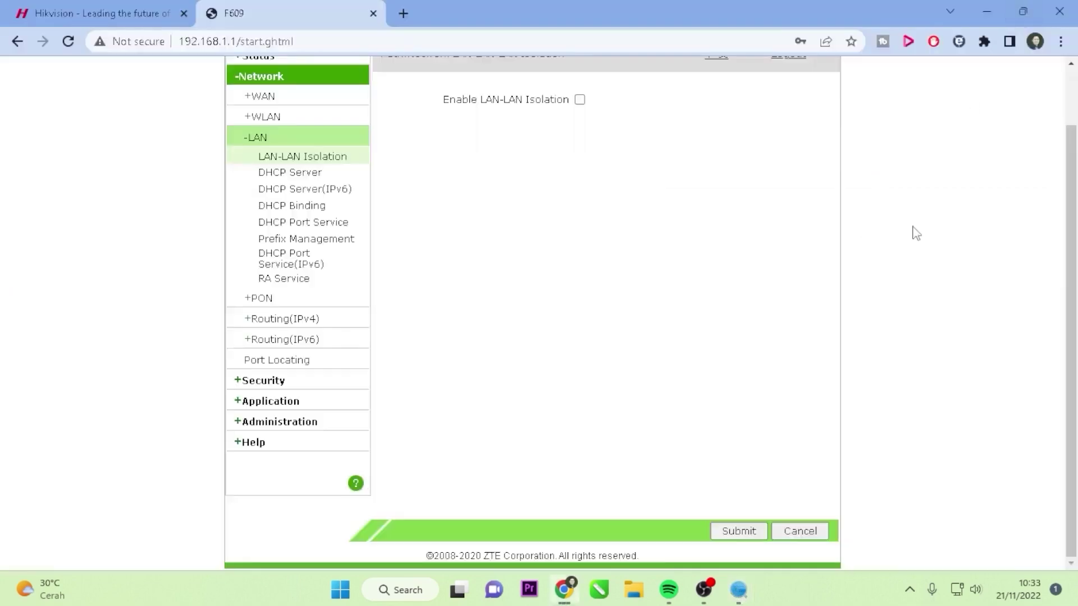
left_click(101, 12)
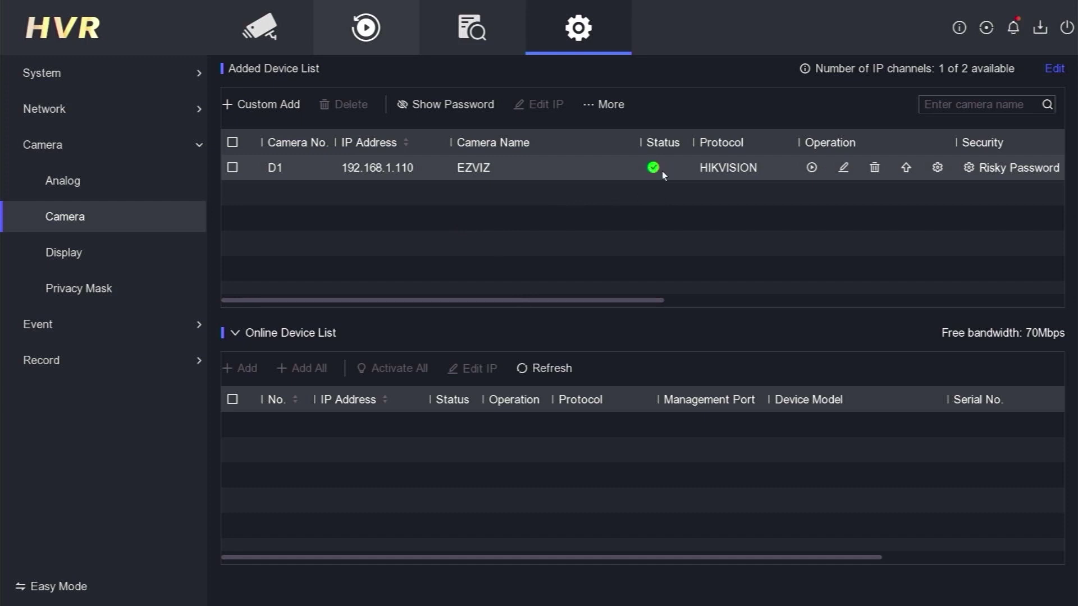
Open Live View and go from the single EZVIZ D1 feed back to the four-channel grid
left_click(261, 28)
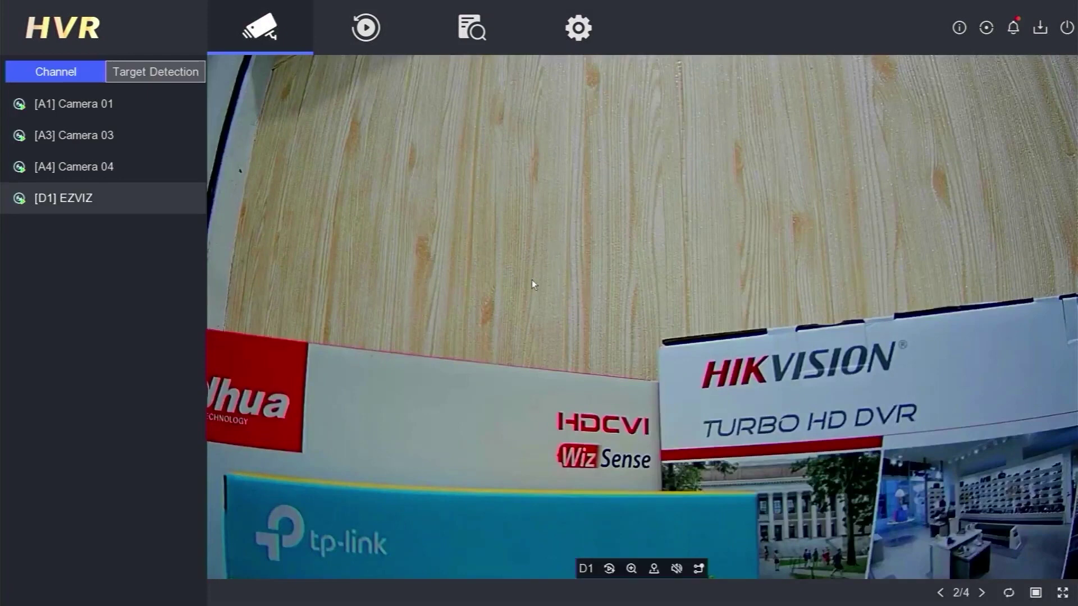
double_click(551, 242)
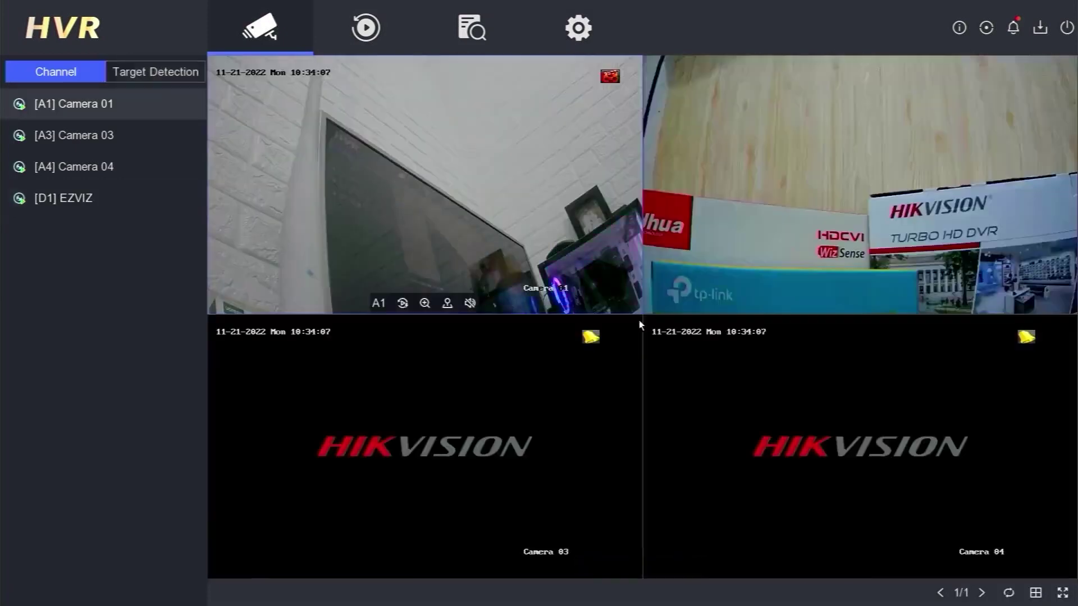